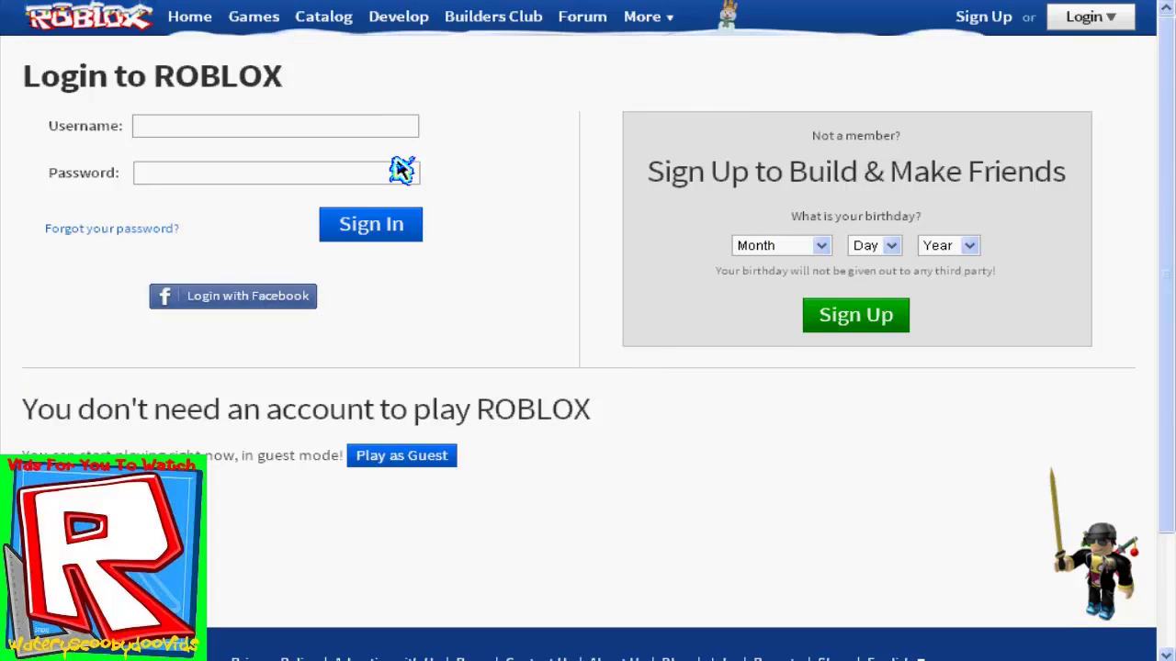
click(781, 246)
click(772, 373)
click(872, 245)
click(847, 497)
click(889, 246)
click(874, 441)
click(950, 245)
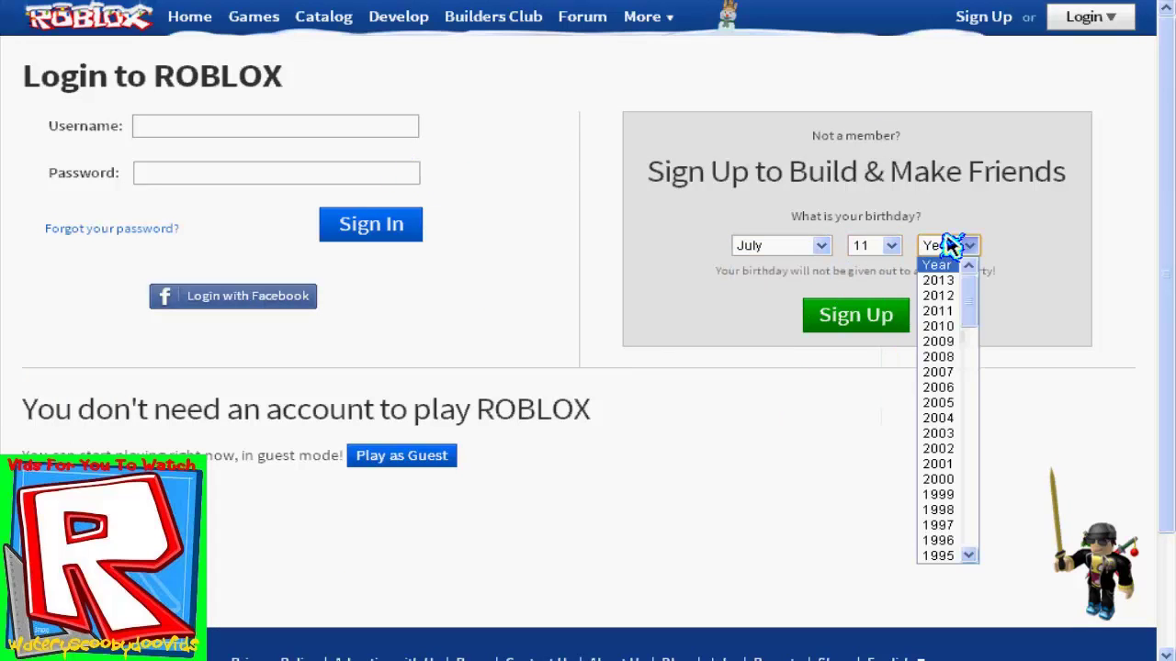
click(938, 494)
click(843, 312)
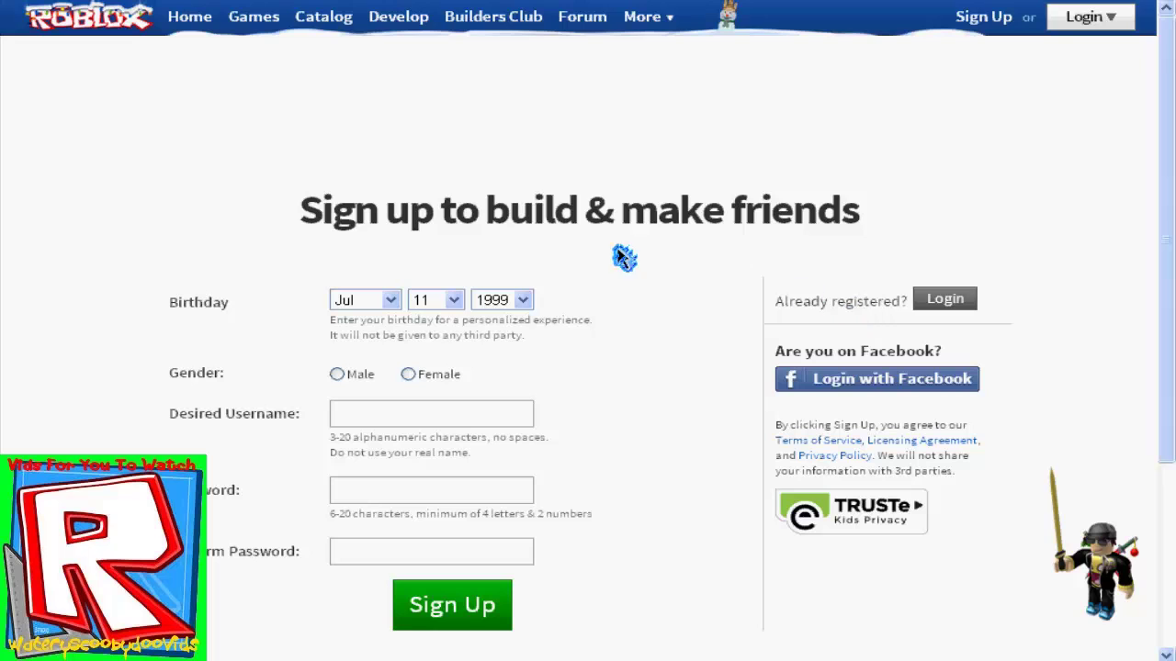
Step: Select Male as the gender and enter a test username
click(340, 375)
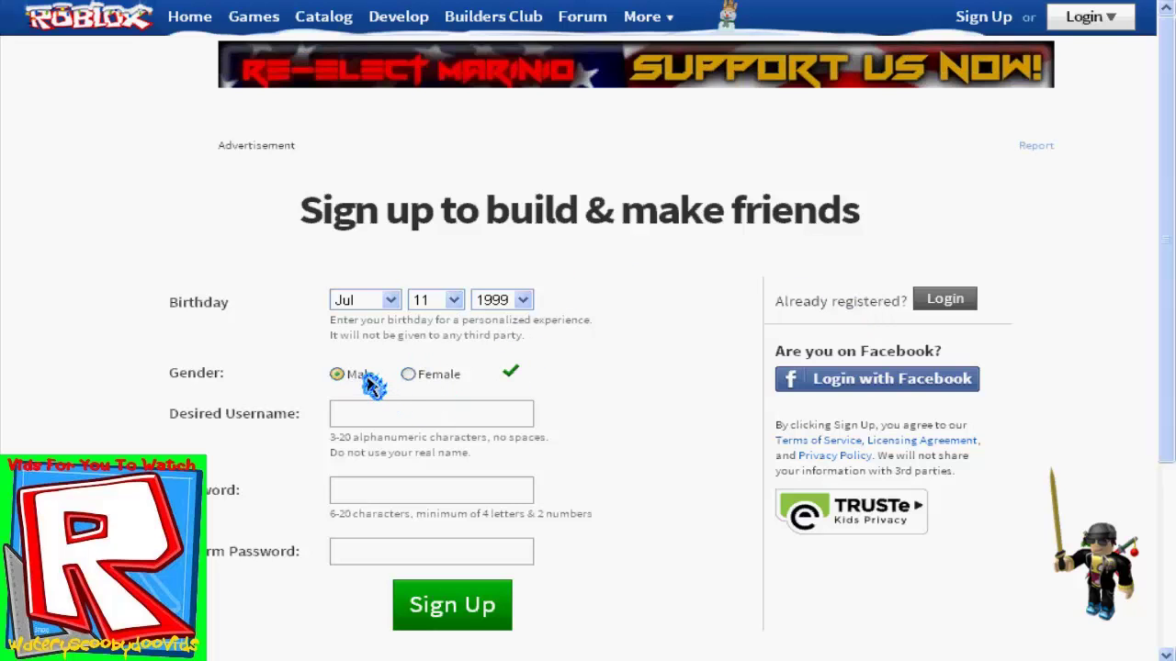
click(389, 422)
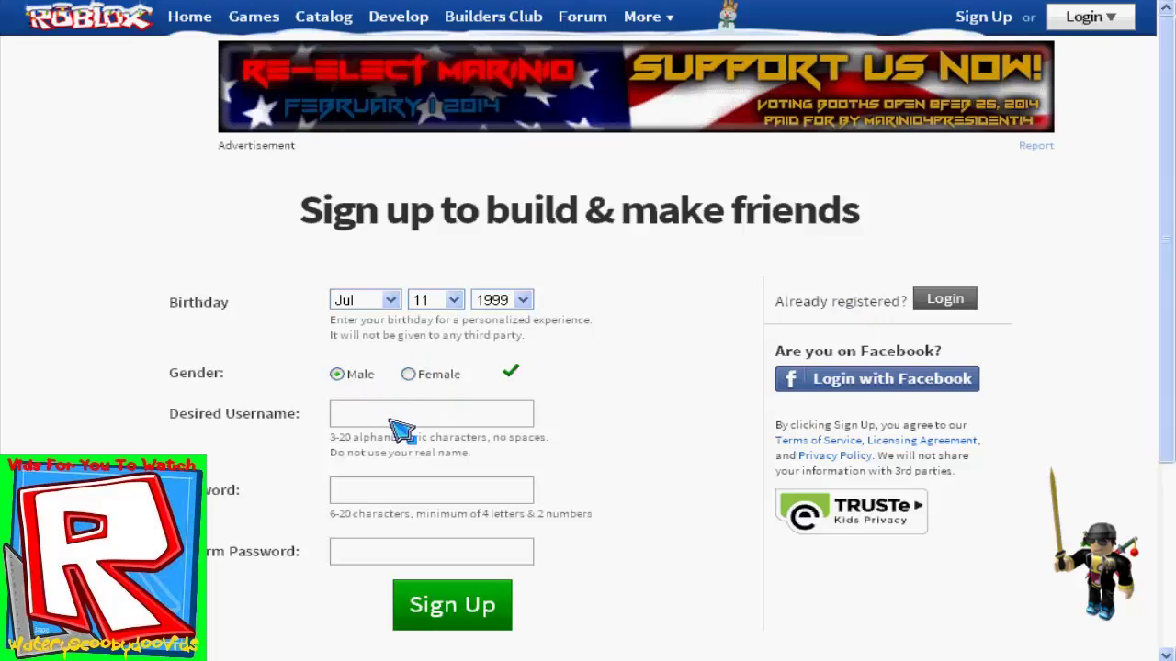
text(TestForATTD)
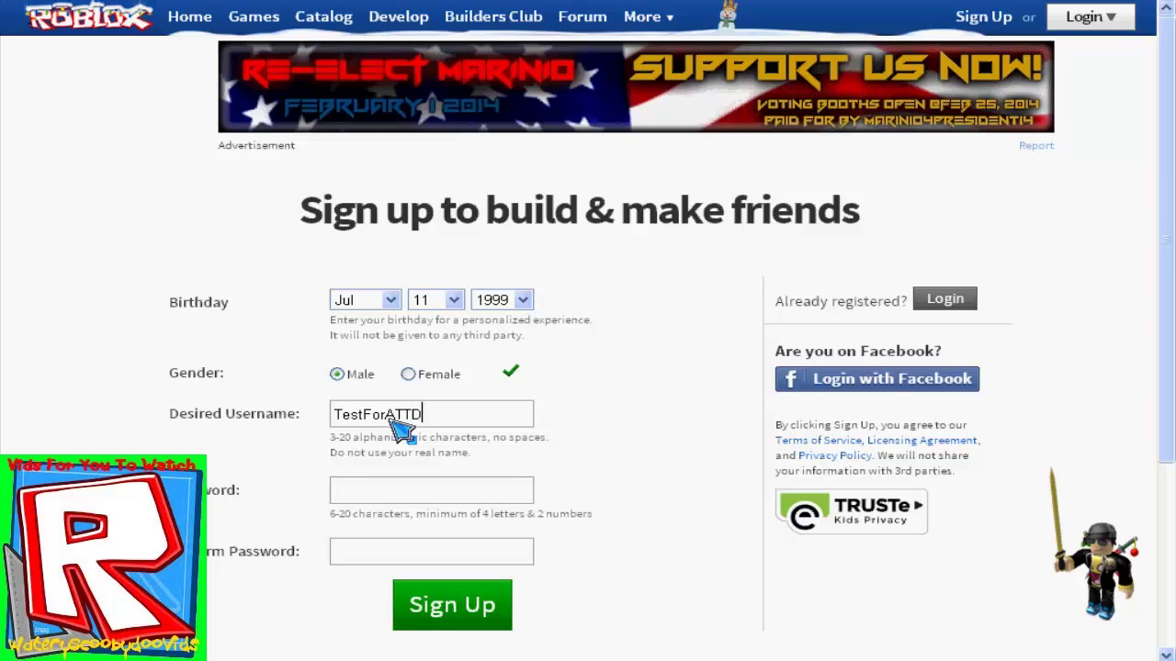
text(IRVid)
click(499, 497)
click(483, 424)
key(ctrl+a)
key(BackSpace)
right_click(483, 424)
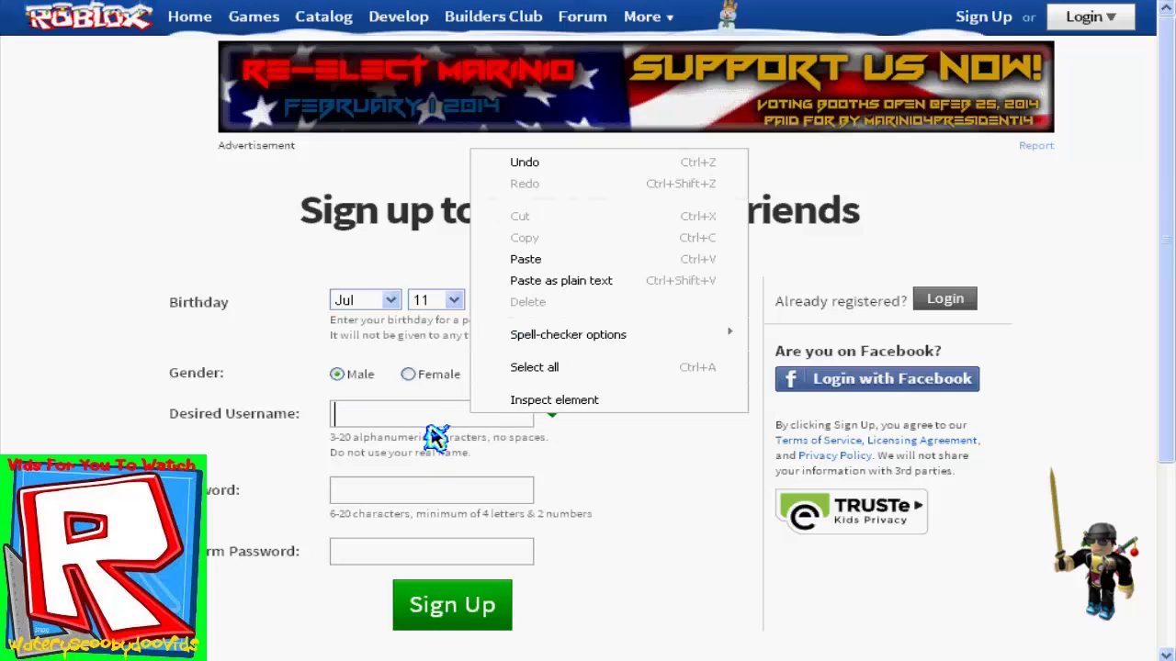
click(447, 424)
key(ctrl+z)
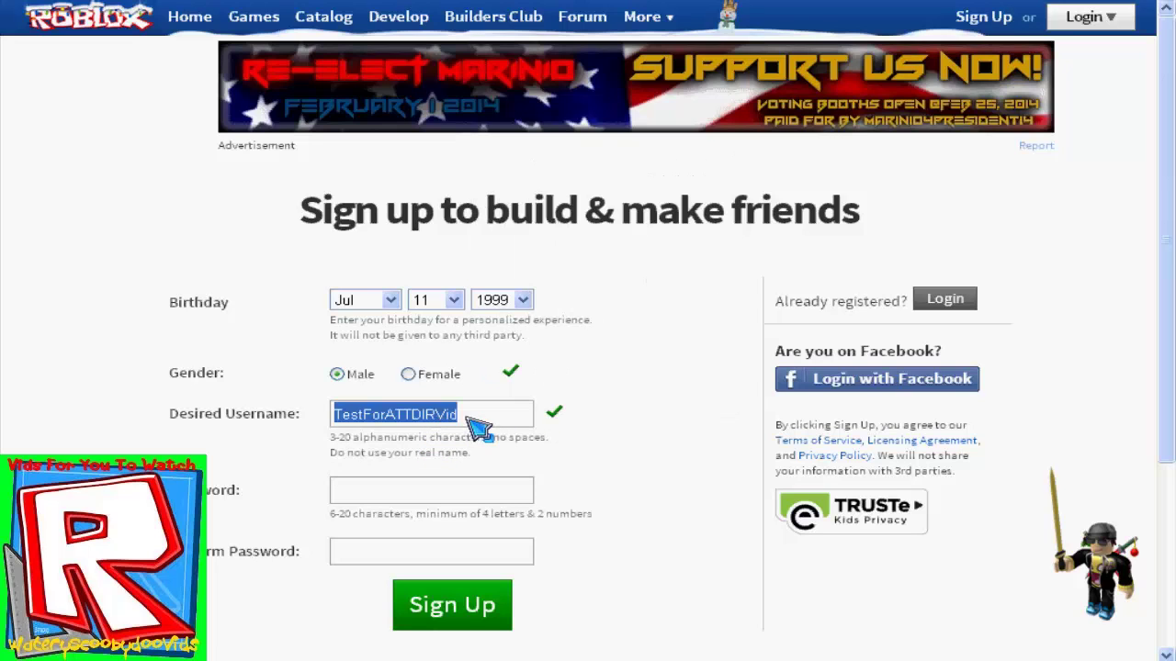
Step: Type the account password and move to the Confirm Password field
click(467, 491)
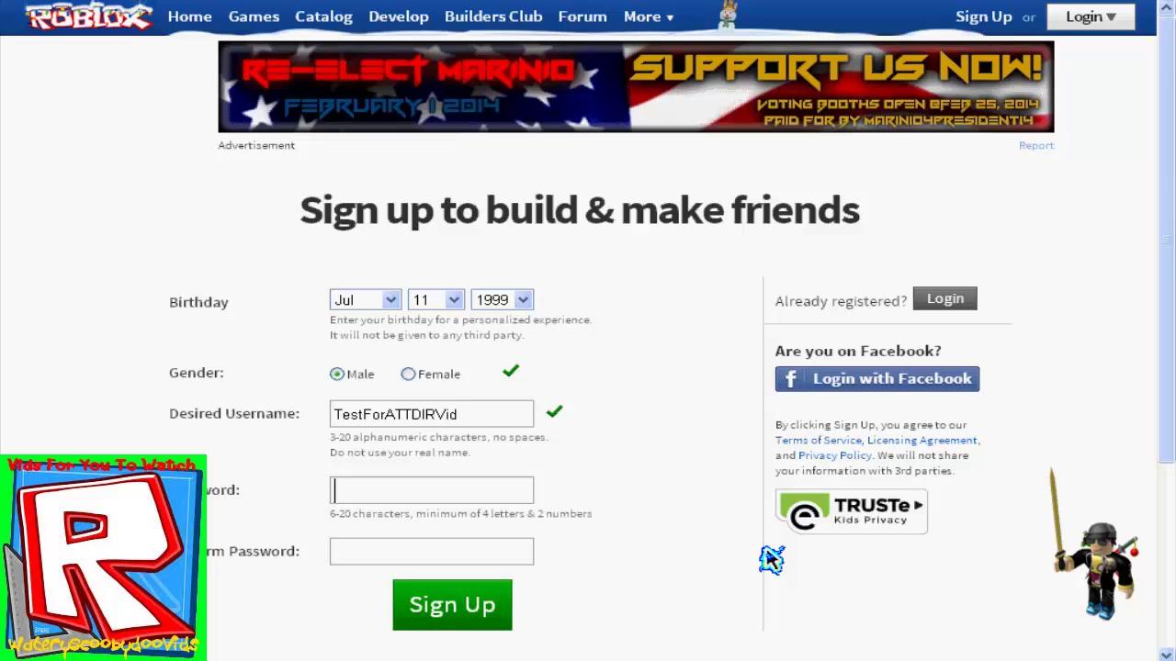
text(*****)
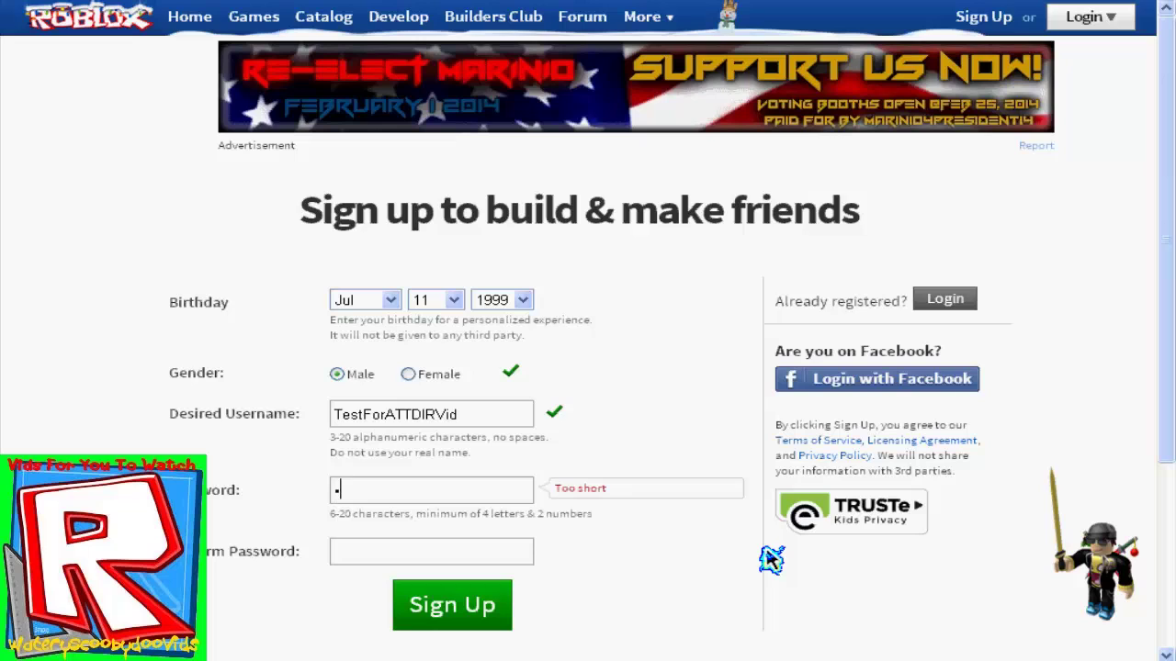
text(*)
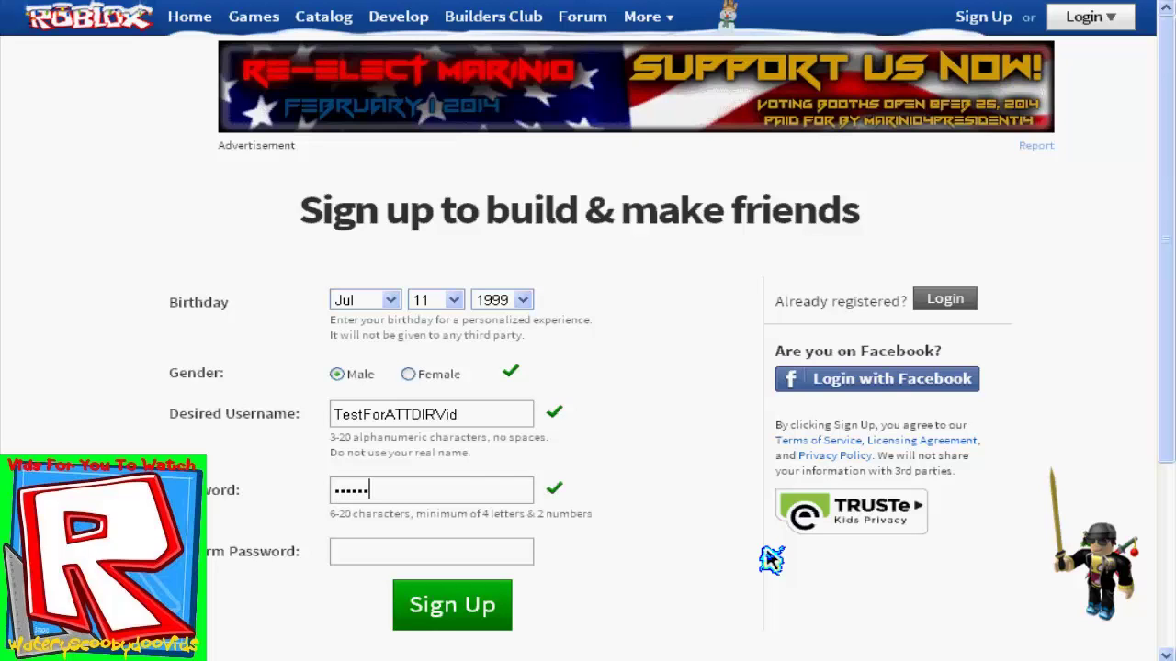
key(Left)
key(Left)
key(Left)
key(Left)
key(Left)
key(Left)
key(Right)
key(Right)
key(Right)
click(384, 557)
text(******)
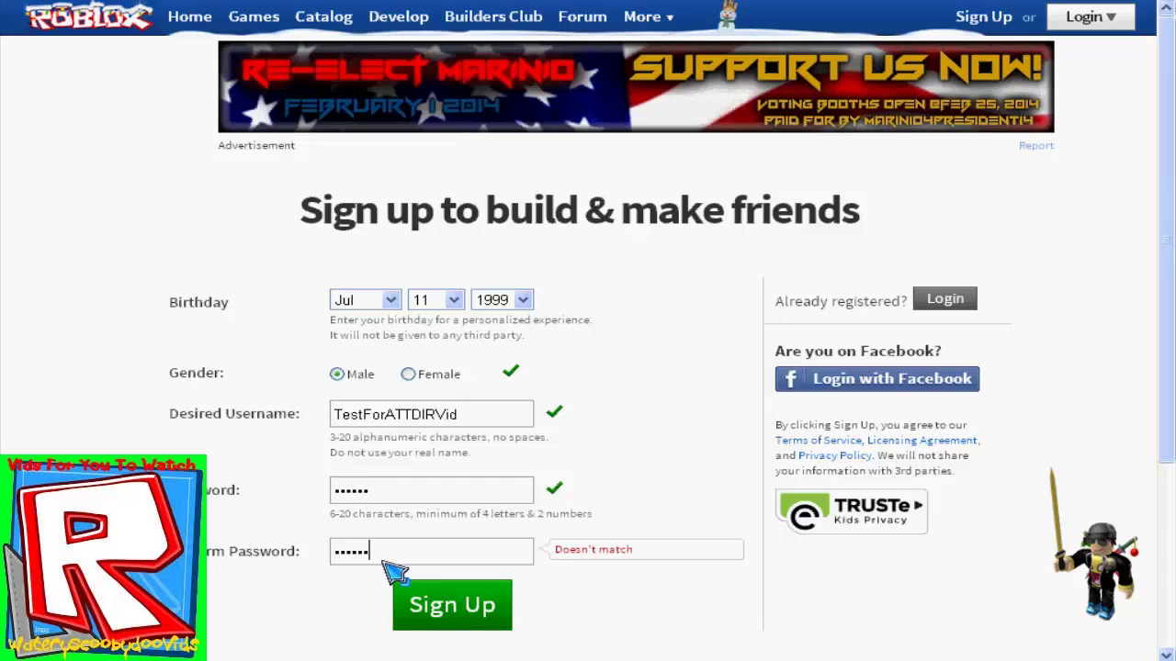
Step: Create the account, uncheck Newsletters, fill Referrer from autocomplete, submit, then sign out
click(444, 610)
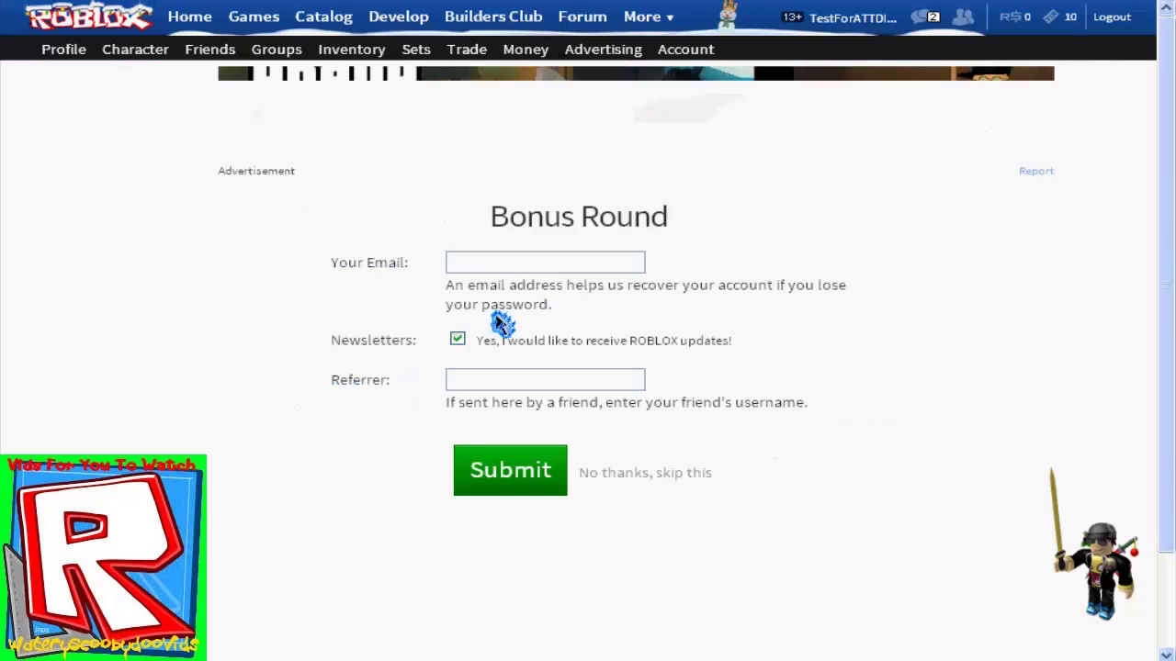
click(548, 340)
click(548, 379)
click(514, 402)
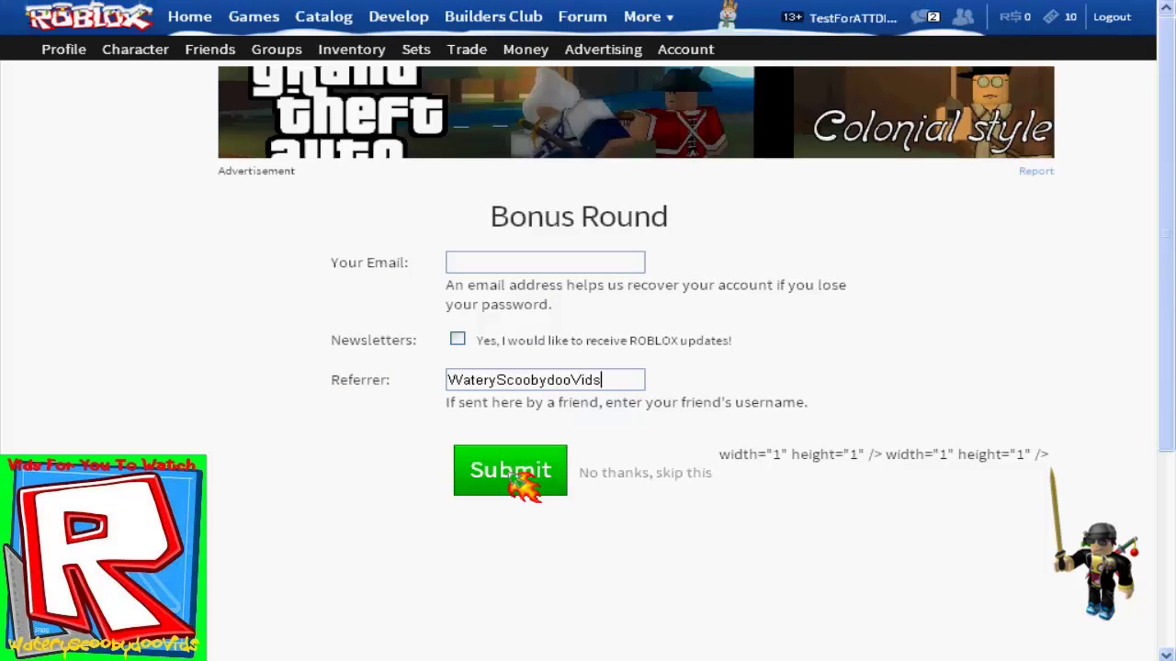
click(510, 478)
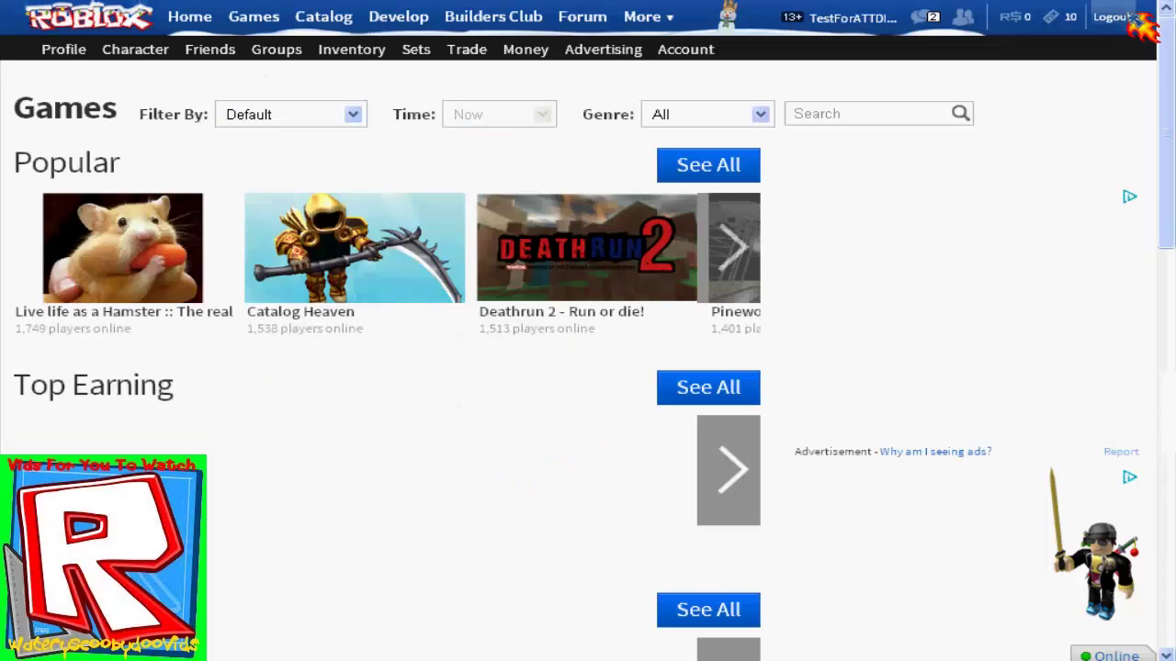
click(1123, 19)
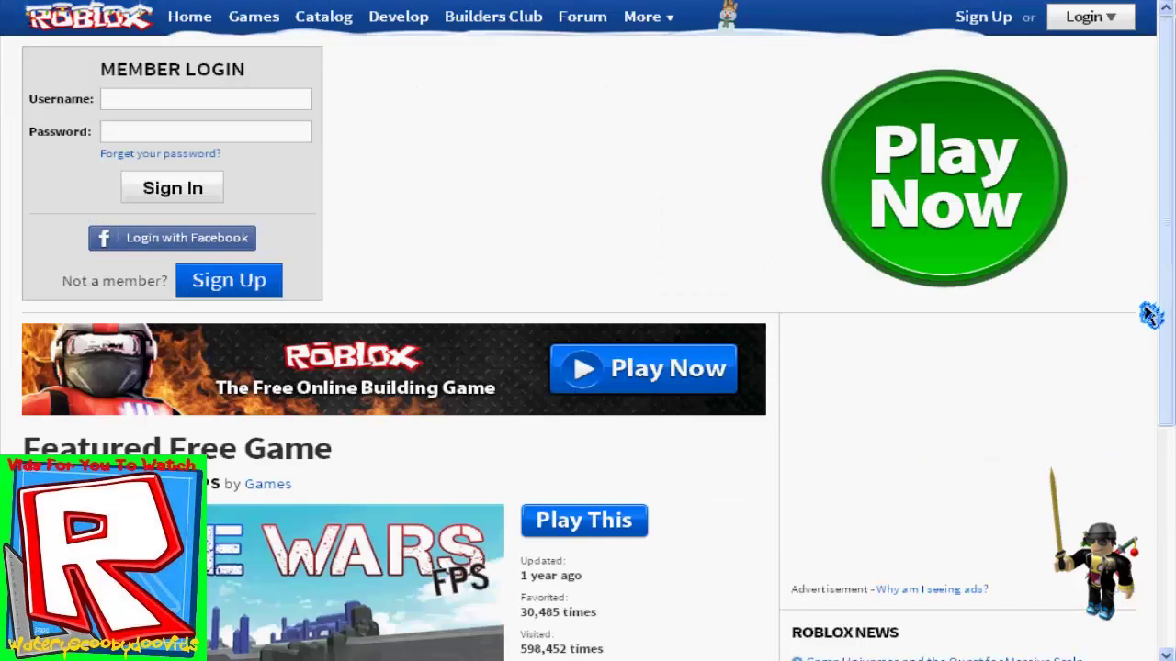
Step: Enter the new account's username in the Member Login box
click(246, 101)
text(TestForATTDIRVid)
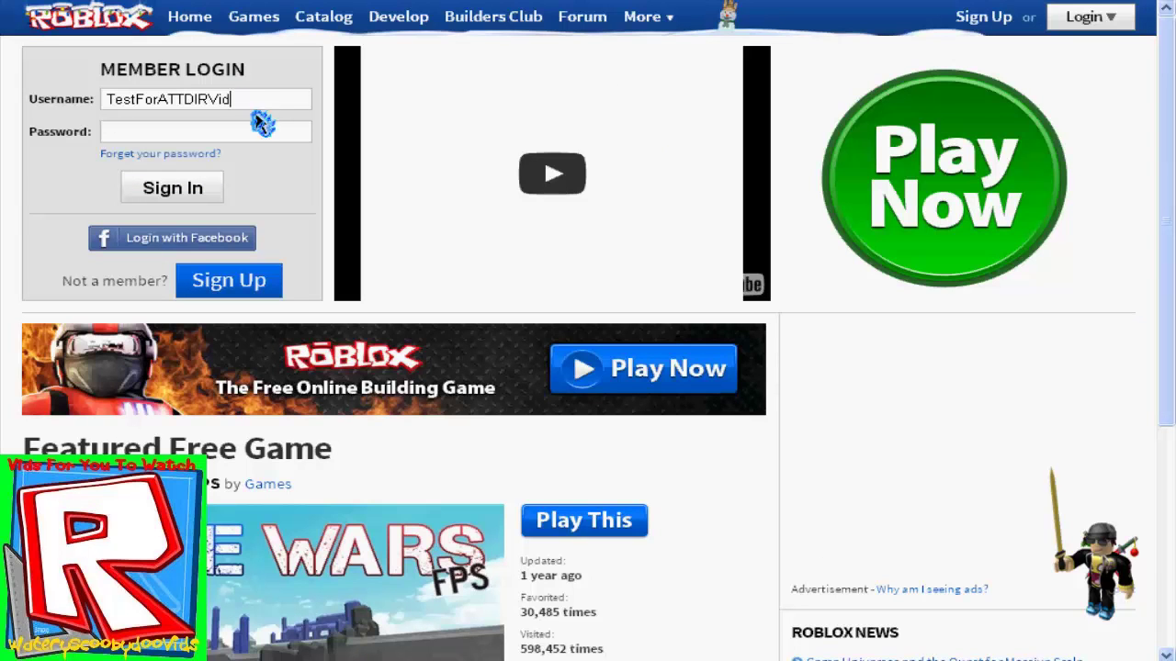
click(266, 133)
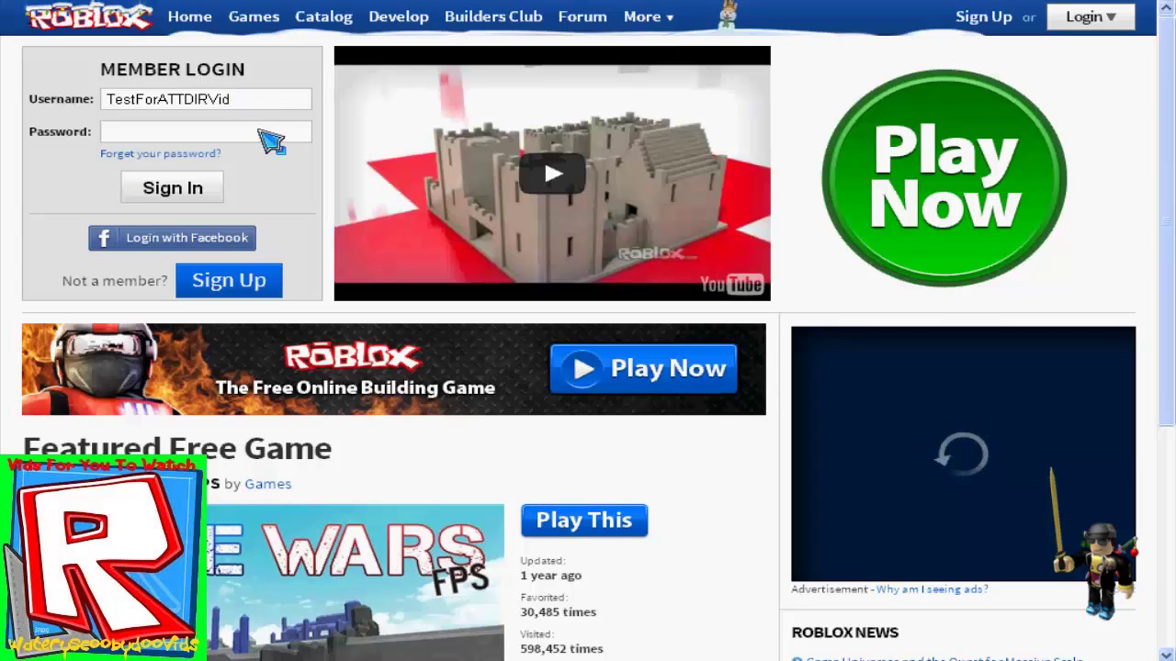
click(257, 102)
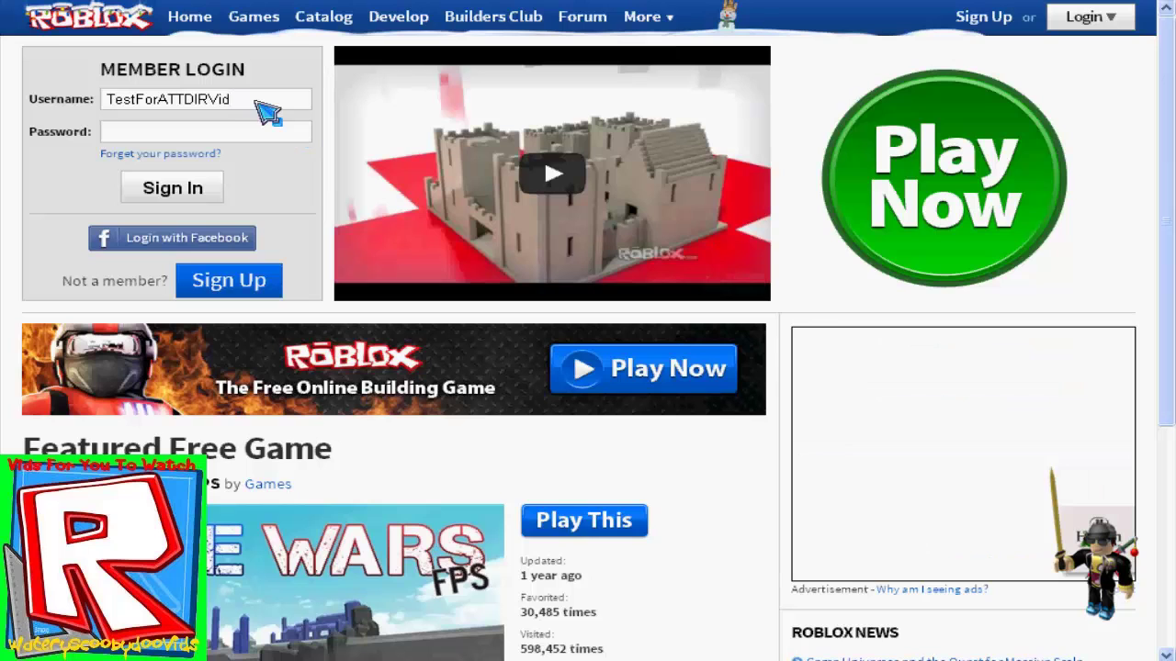
double_click(259, 103)
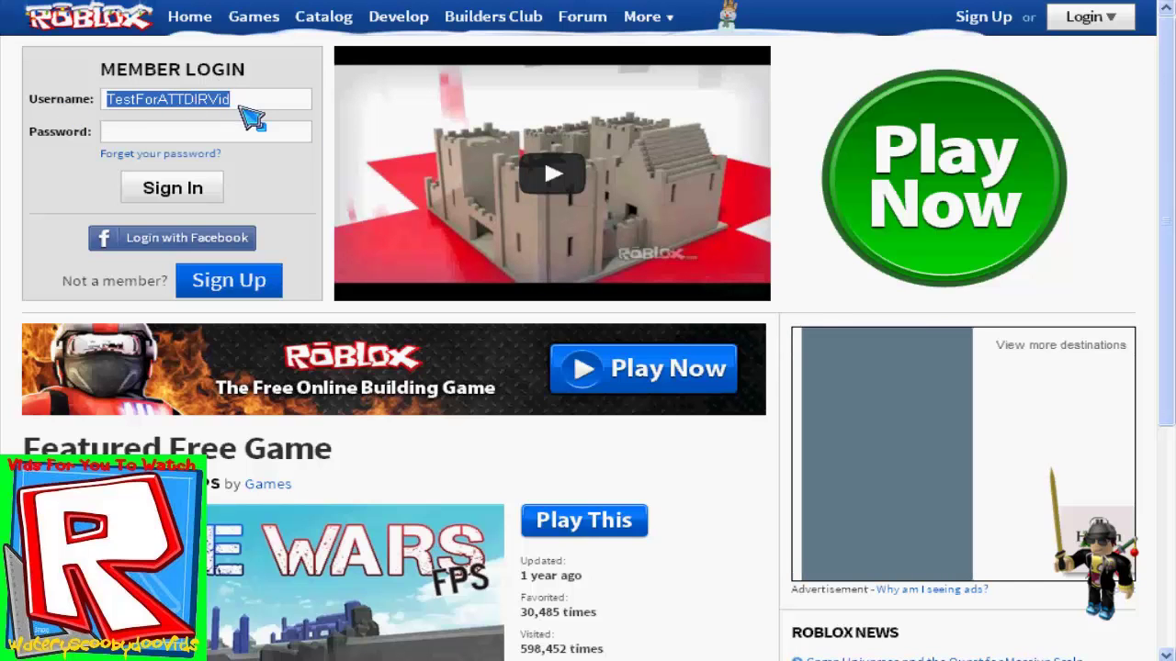
click(244, 117)
Step: Type a six-character password into the login Password field and select it
click(231, 129)
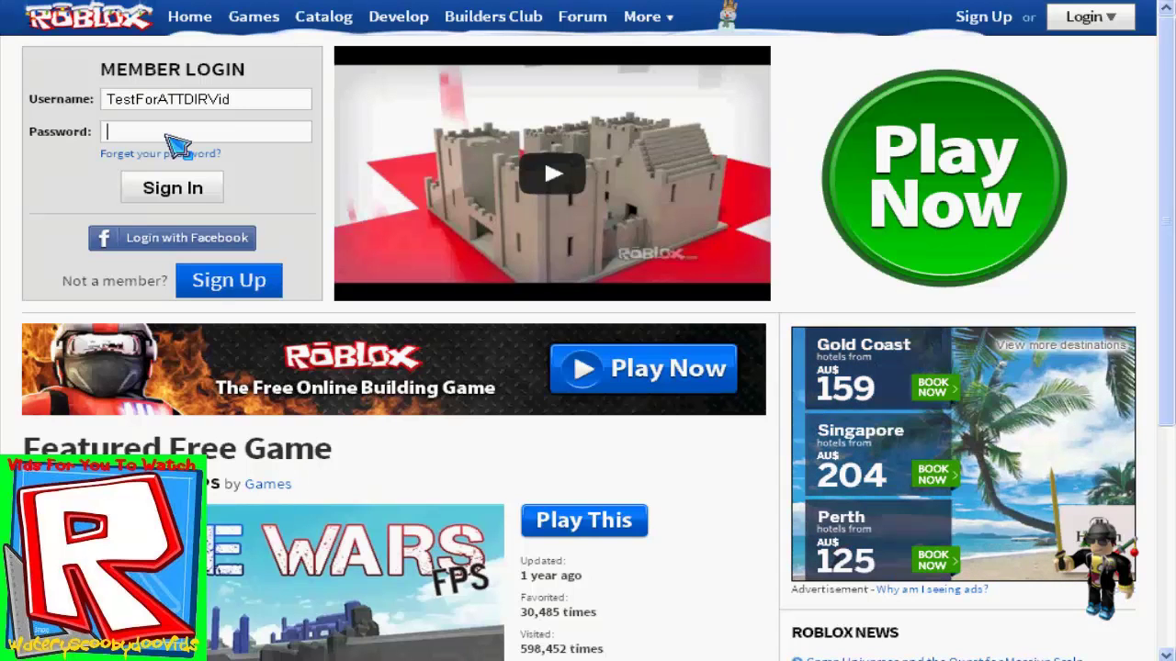
text(aaa)
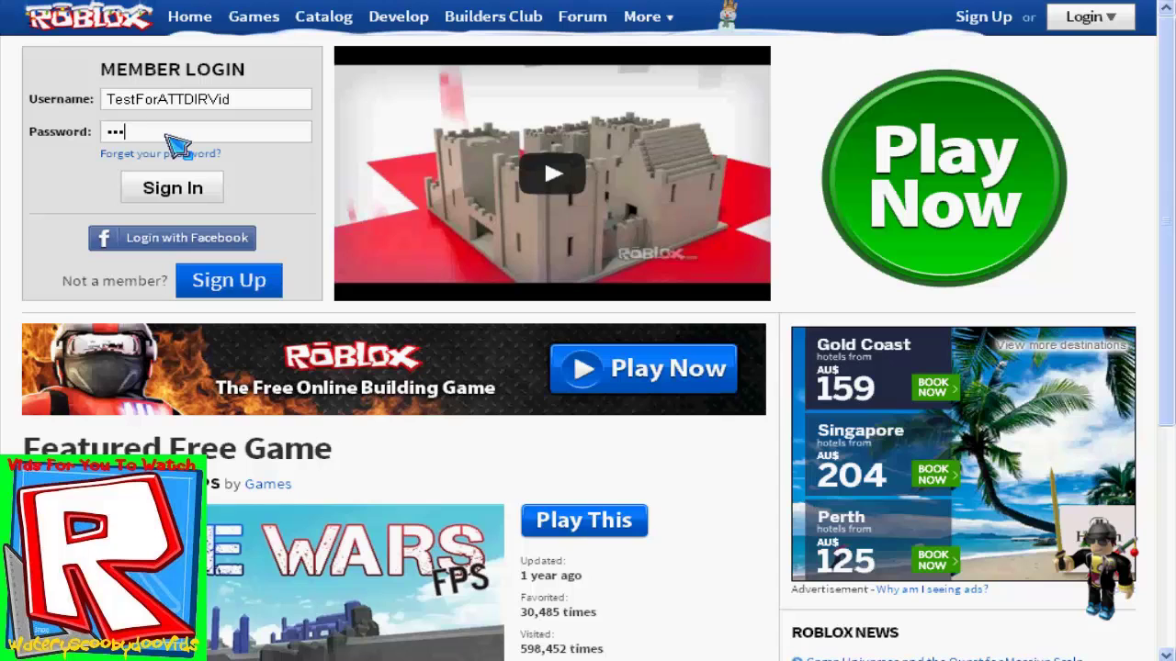
key(BackSpace)
key(BackSpace)
key(BackSpace)
text(aaaaaa)
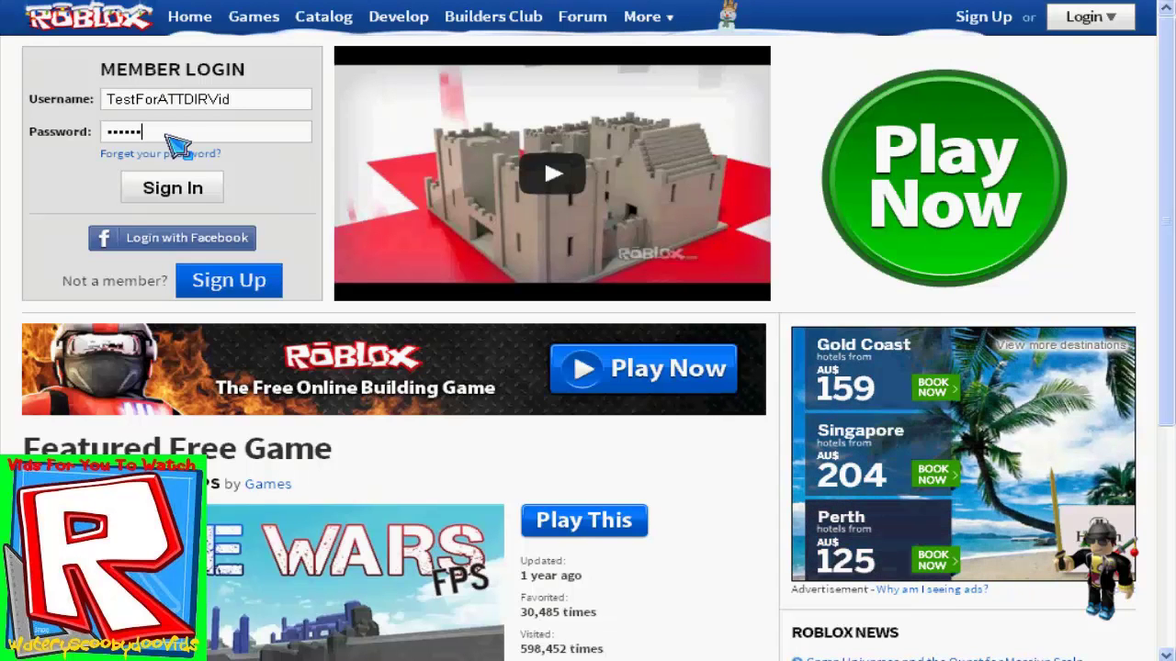
double_click(229, 134)
right_click(134, 134)
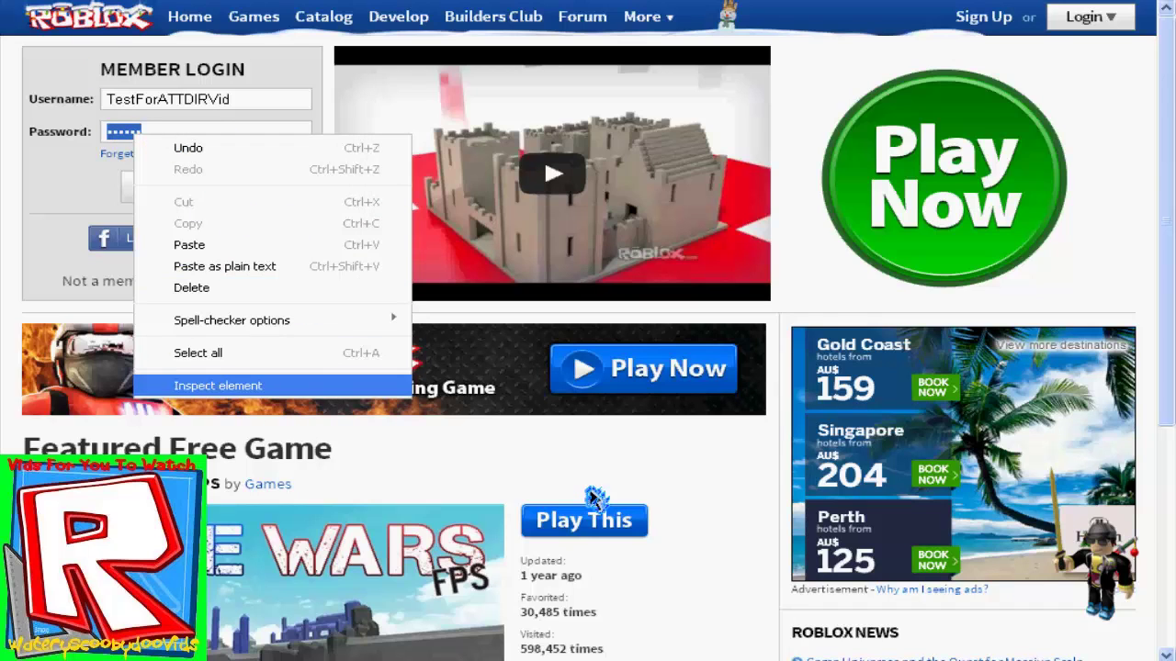
Step: Inspect the login password field in Chrome Developer Tools
key(Return)
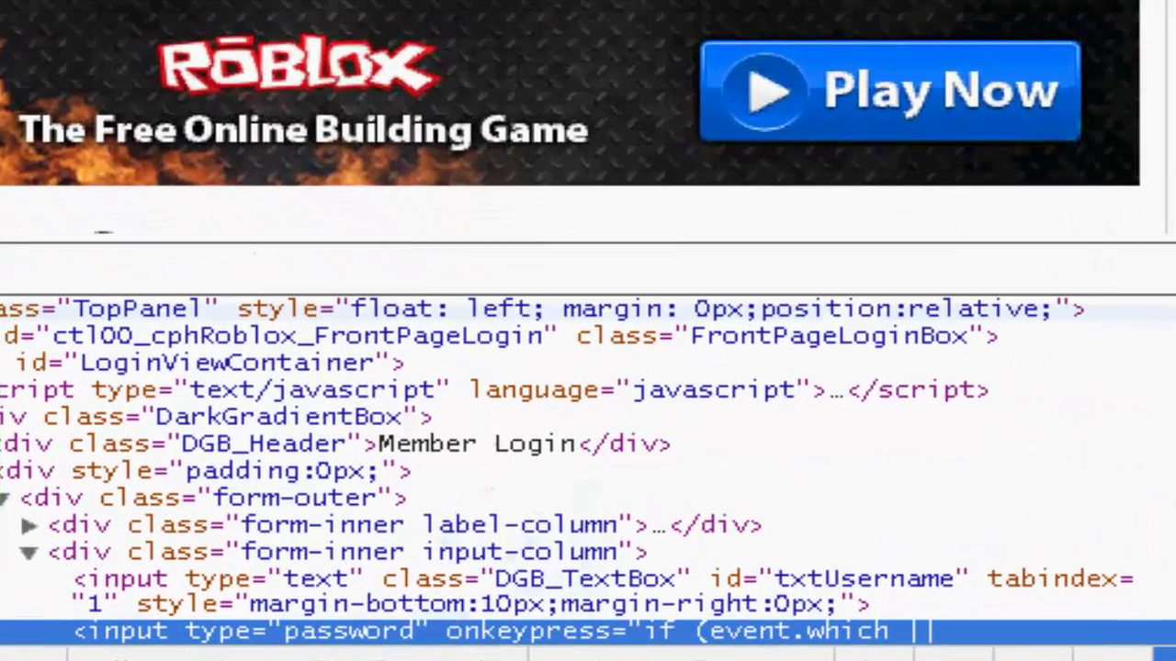
scroll(859, 583, down, 3)
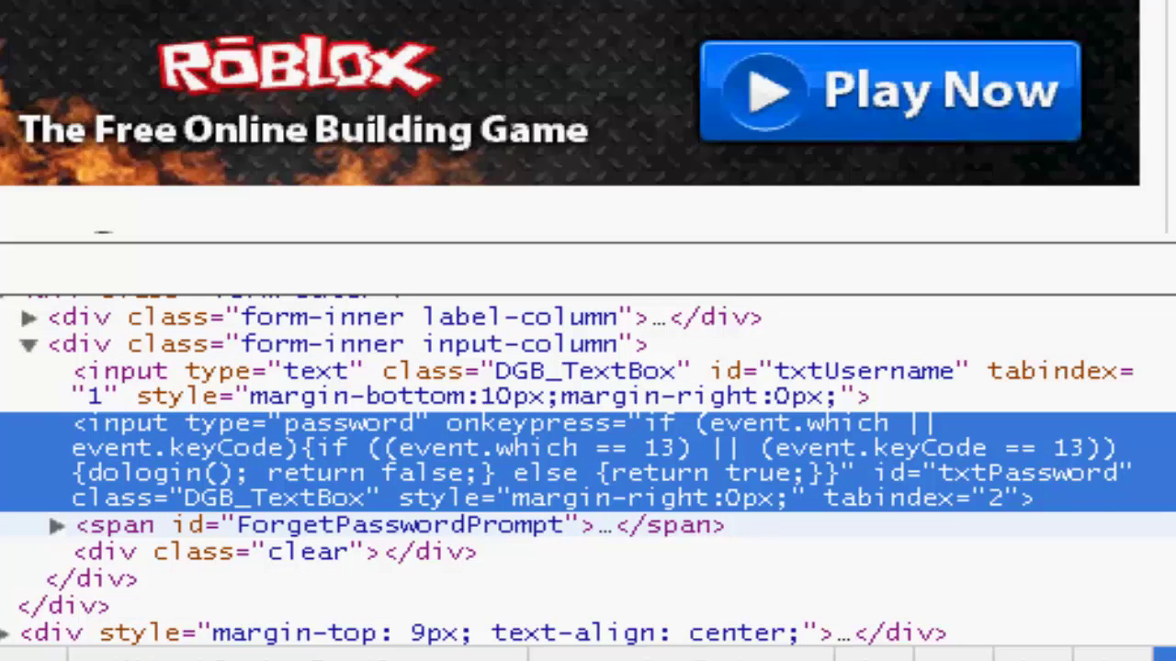
right_click(3, 3)
click(37, 110)
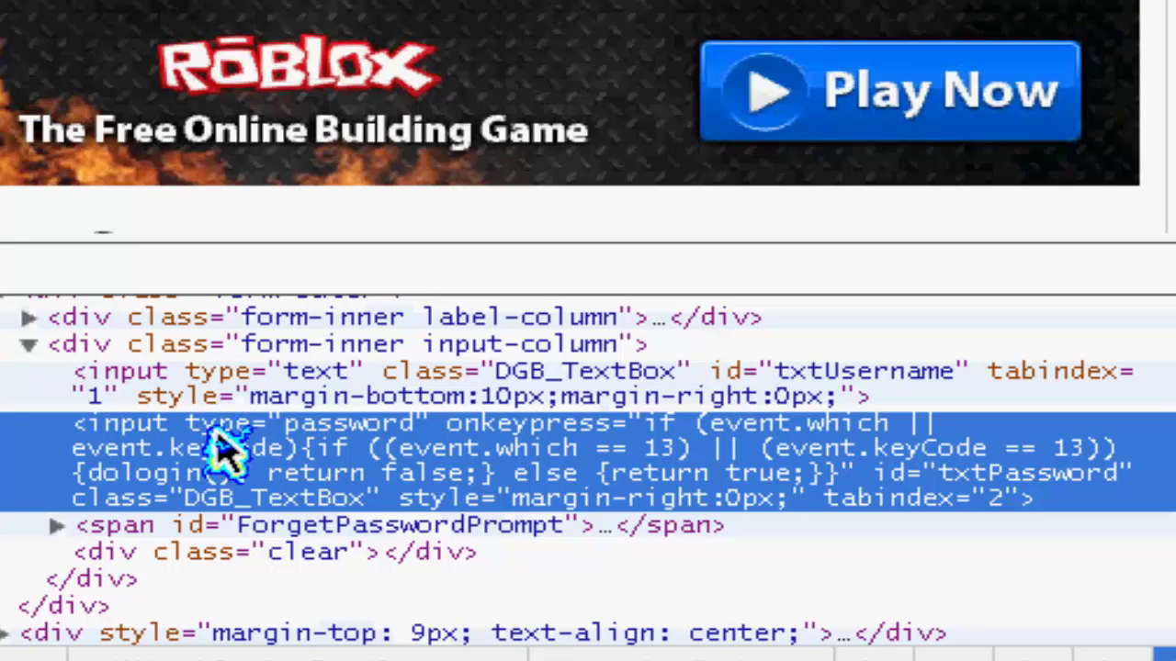
Step: Change the password input's type attribute from "password" to "text"
double_click(353, 427)
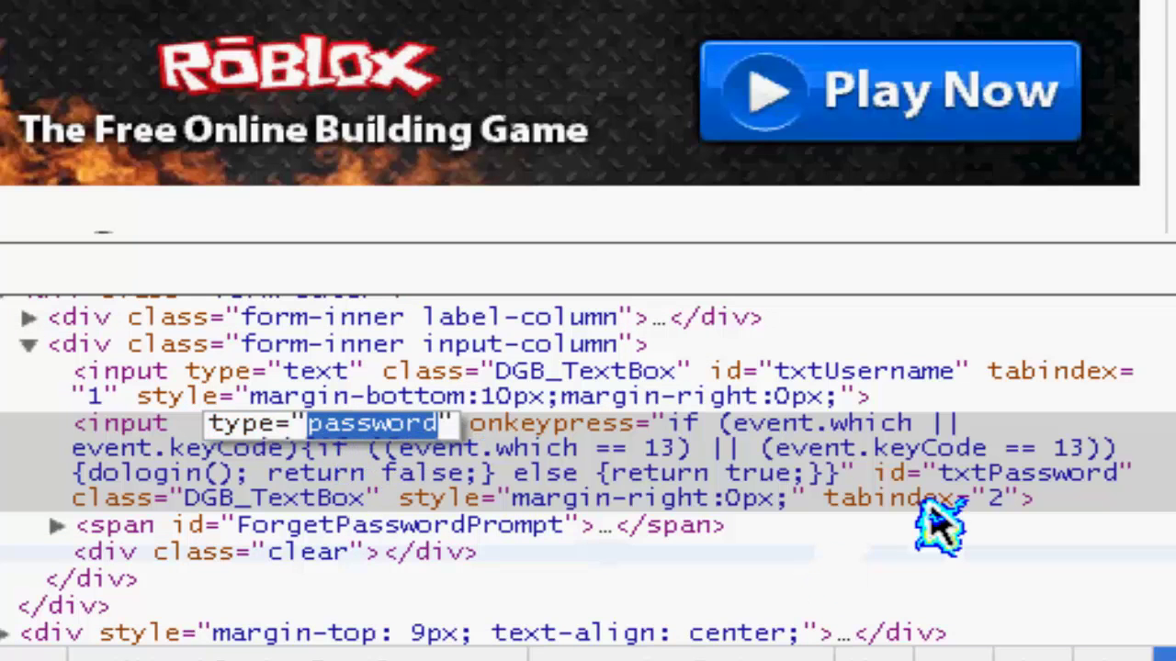
text(text)
key(BackSpace)
key(BackSpace)
key(BackSpace)
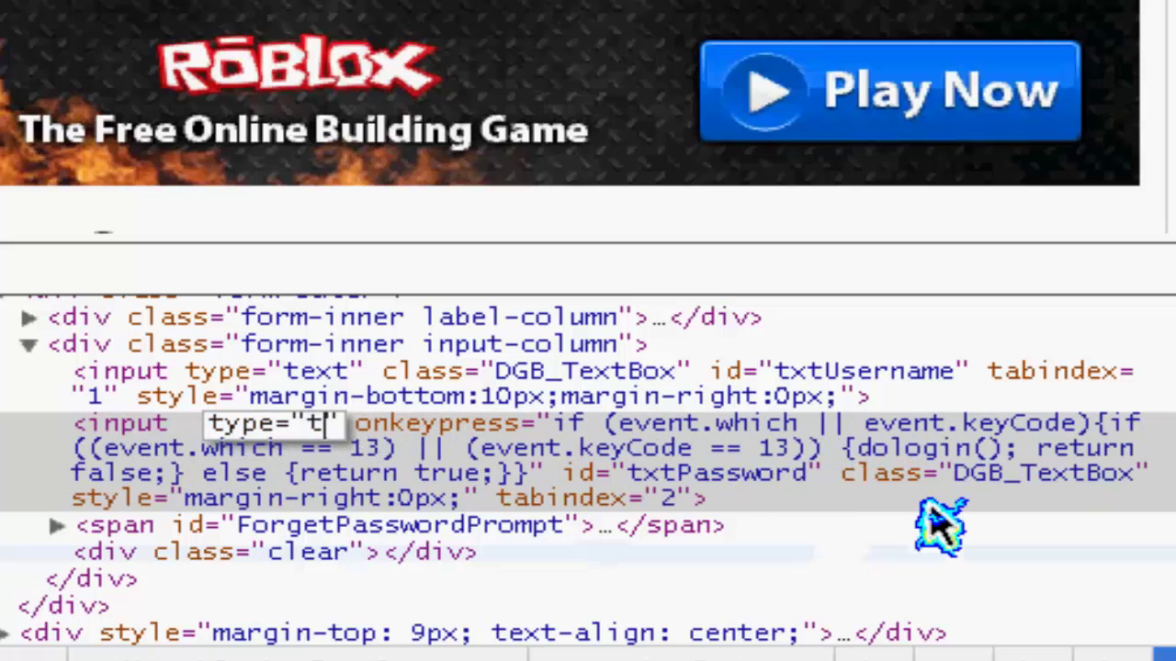
text(ext)
key(BackSpace)
key(BackSpace)
key(BackSpace)
text(ext)
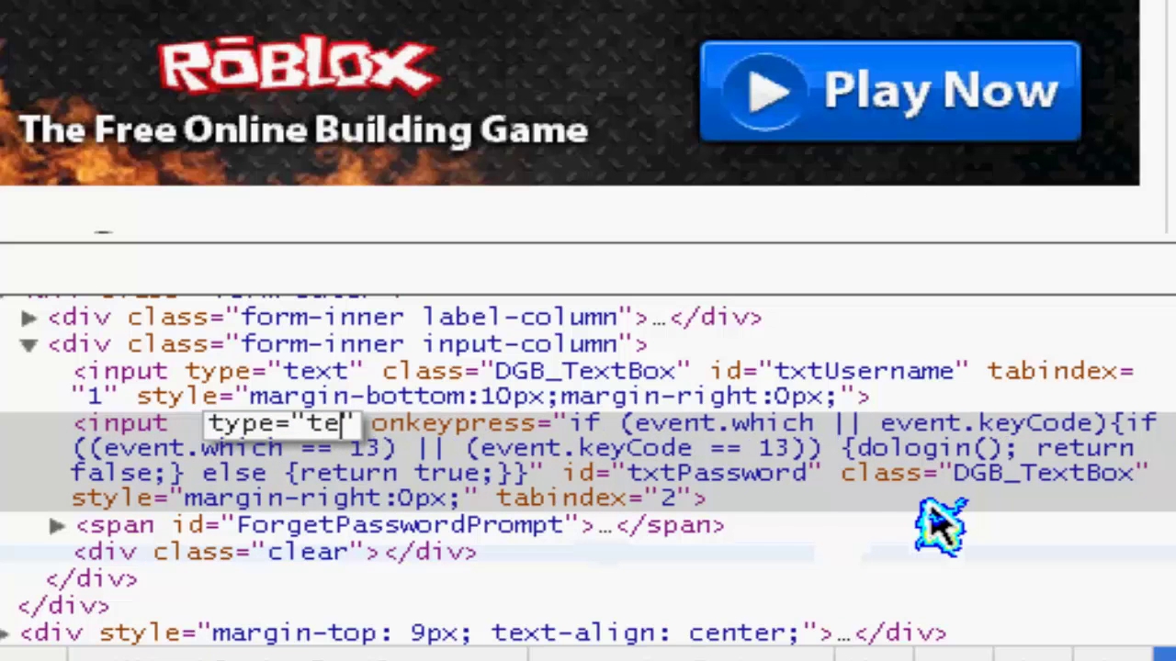
key(Return)
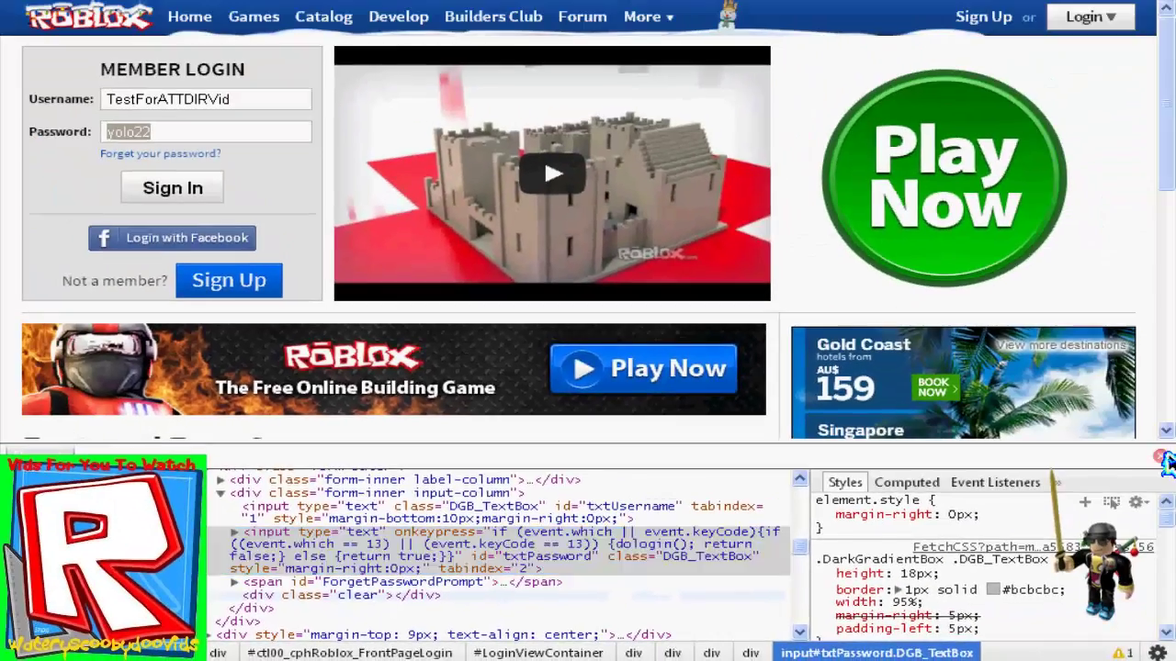
click(1159, 456)
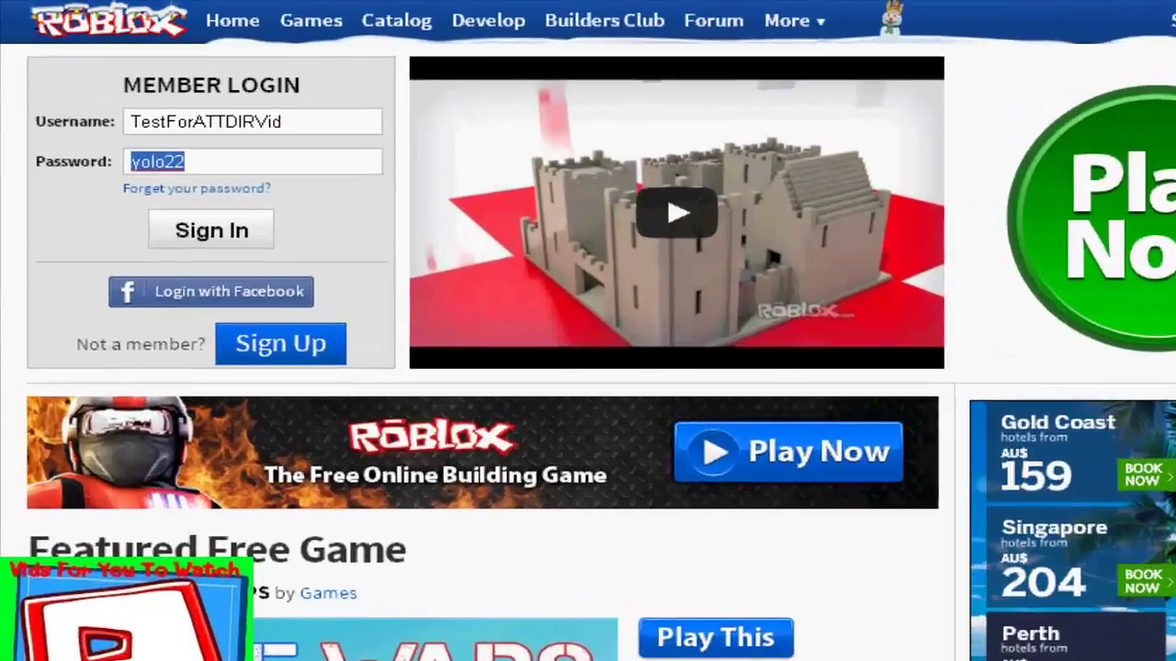
Step: Select the now-unmasked password text in the login box to confirm it reads plainly
click(225, 138)
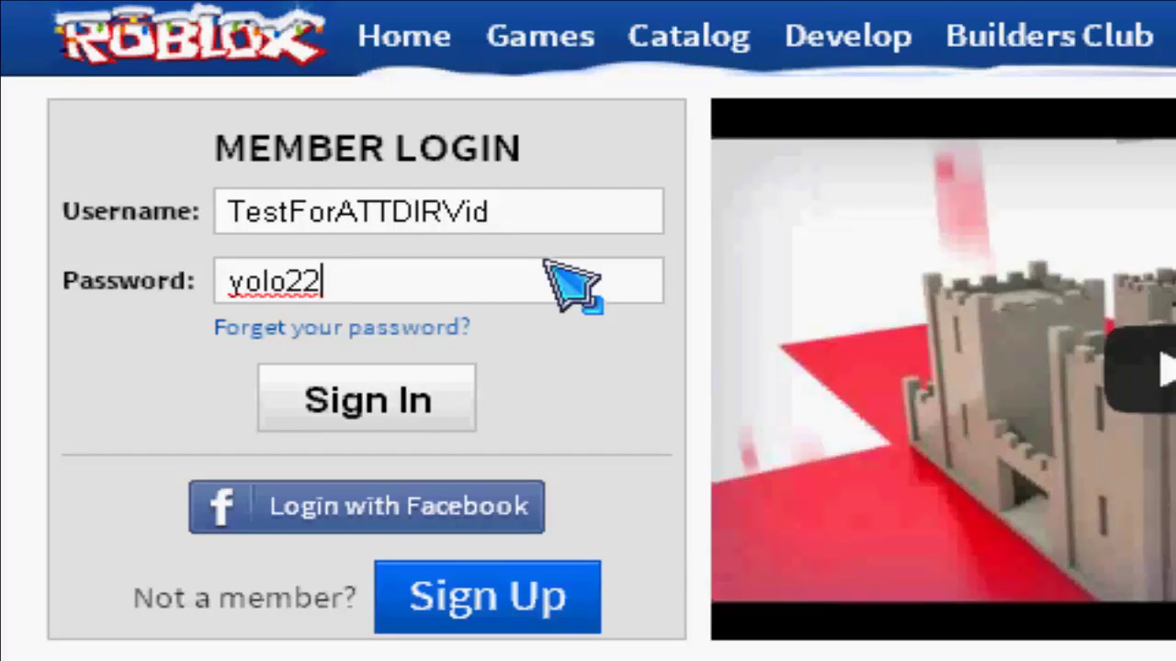
key(Left)
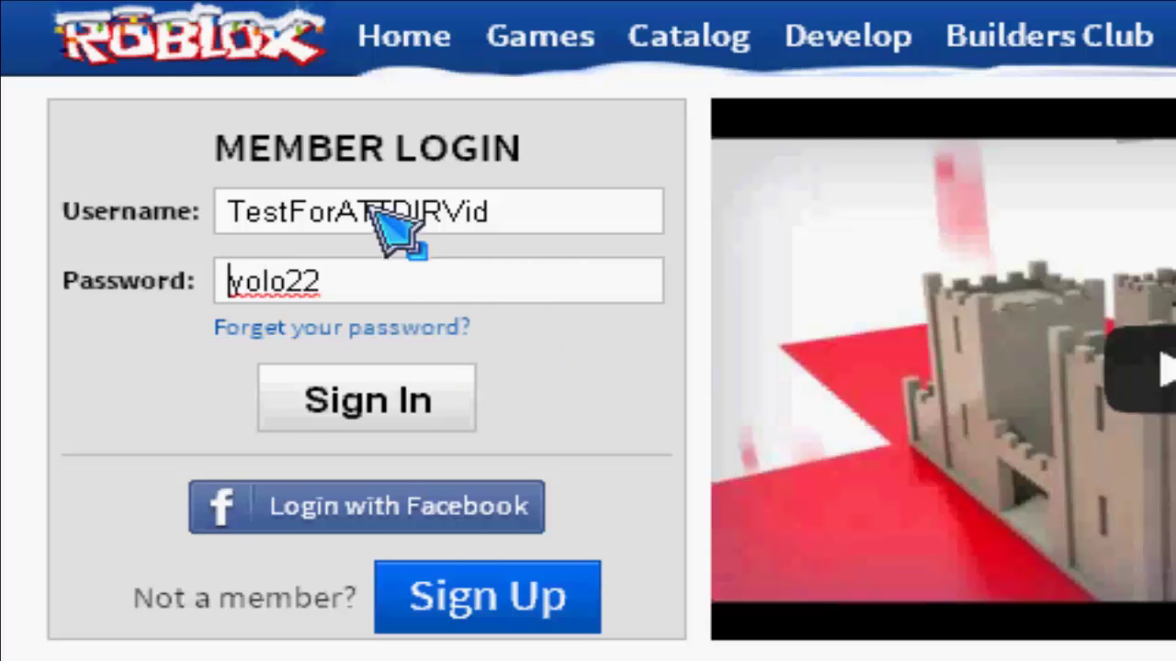
drag(222, 281, 378, 271)
right_click(290, 271)
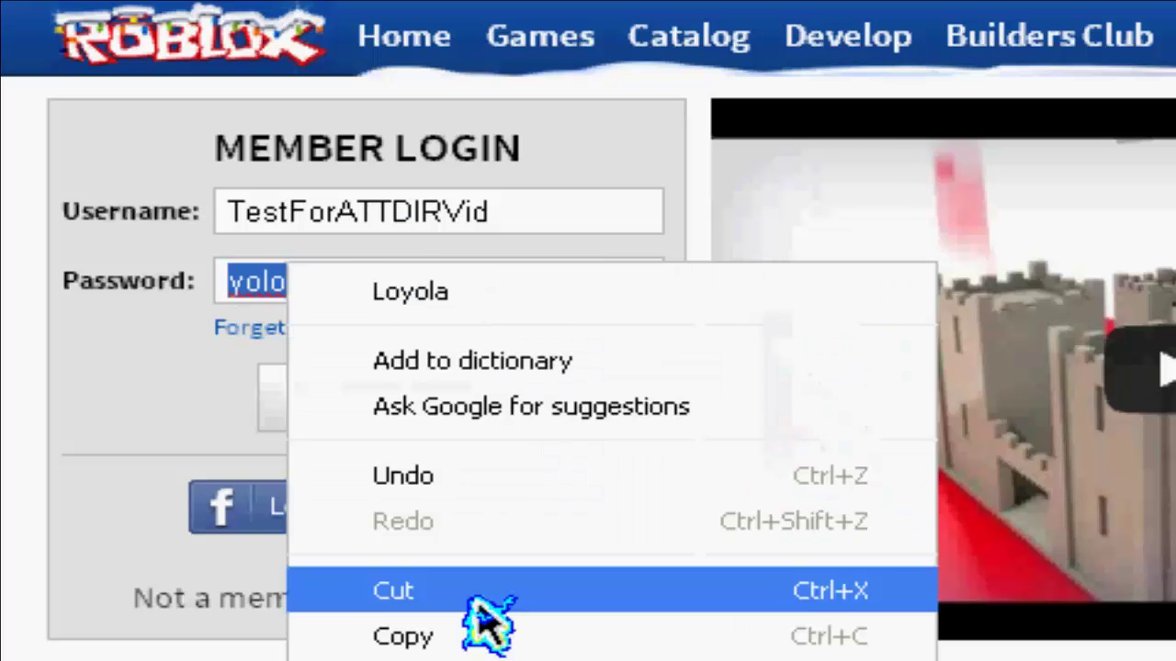
click(486, 634)
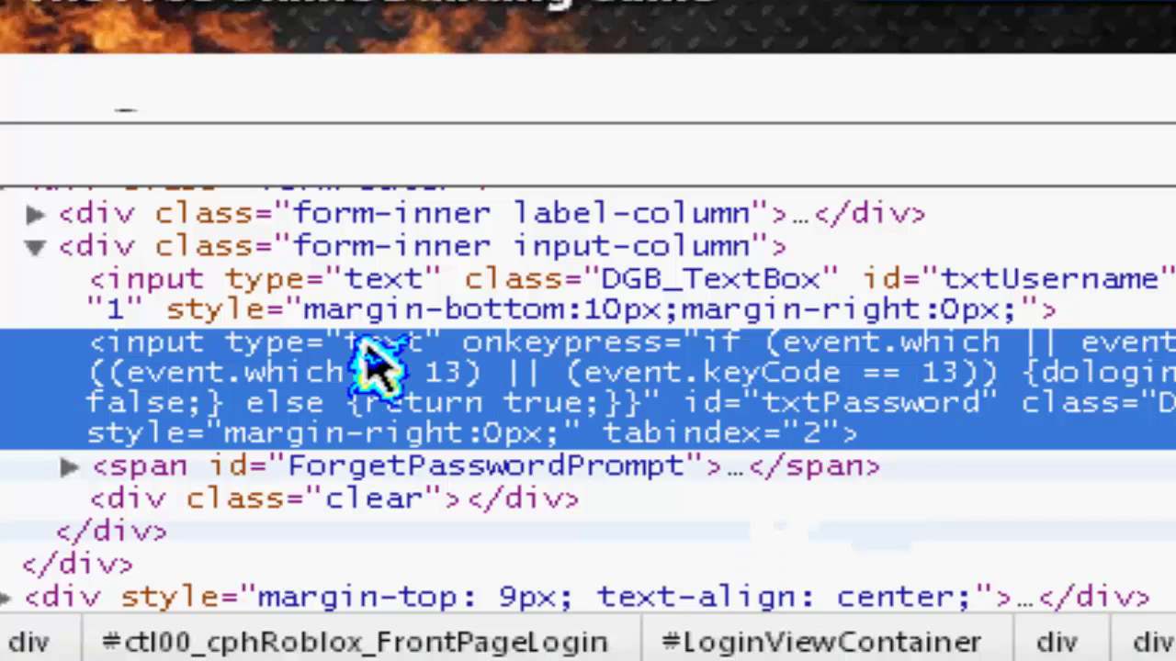
Step: Reset the input's type to "password", then replace it with "txt"
click(519, 345)
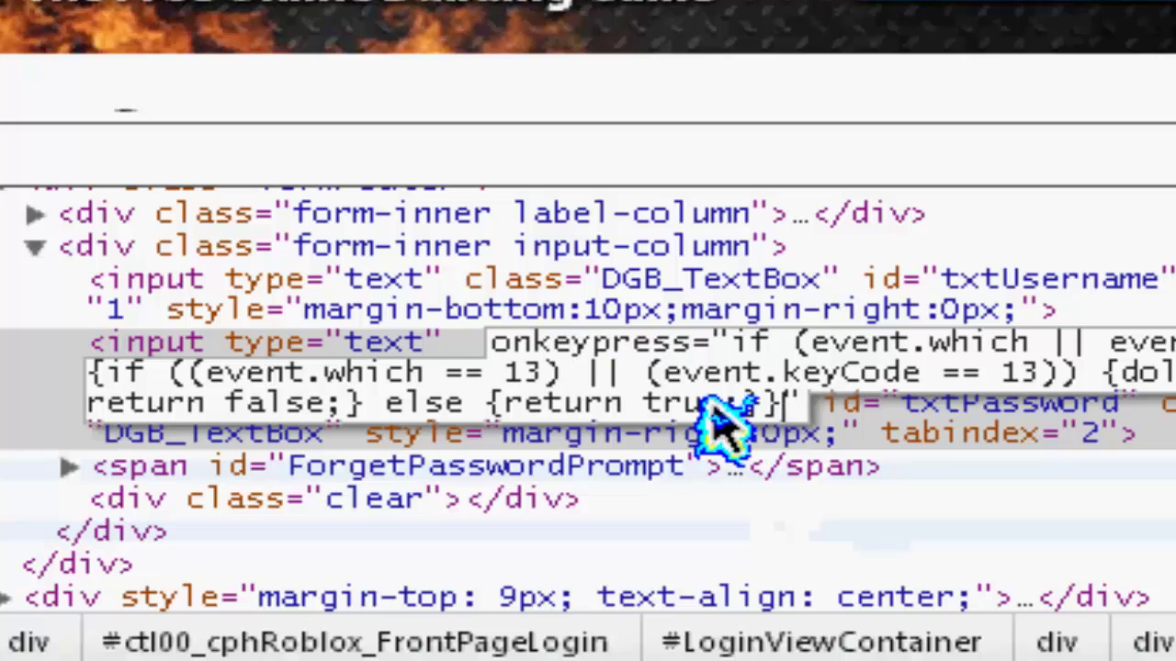
click(394, 342)
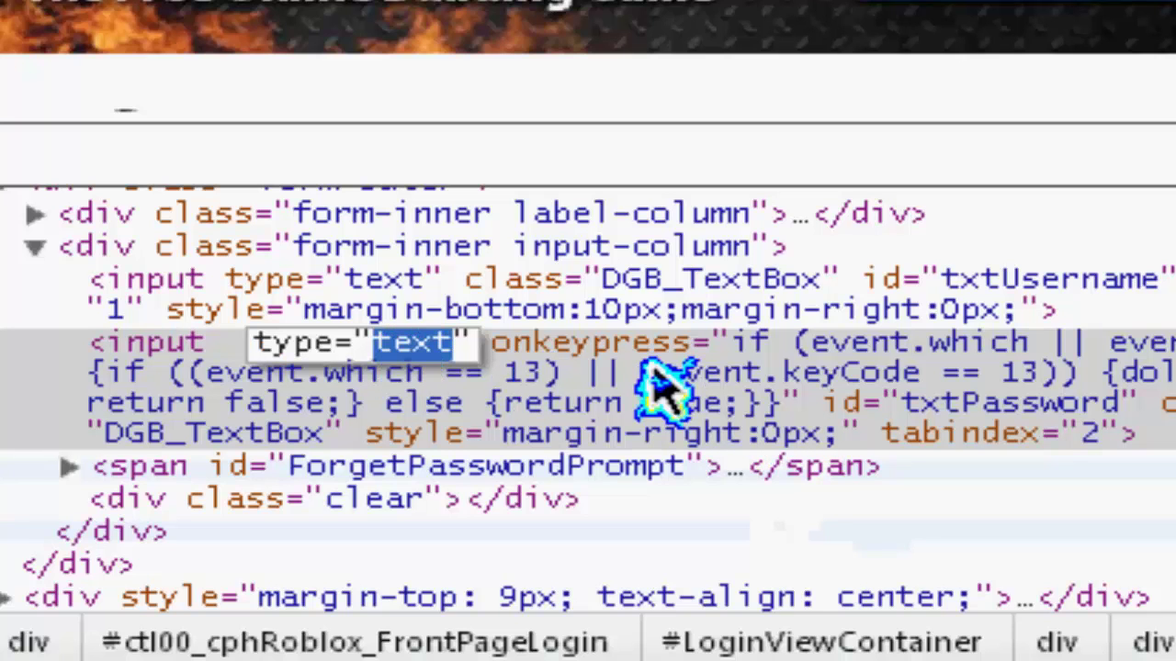
text(passwor)
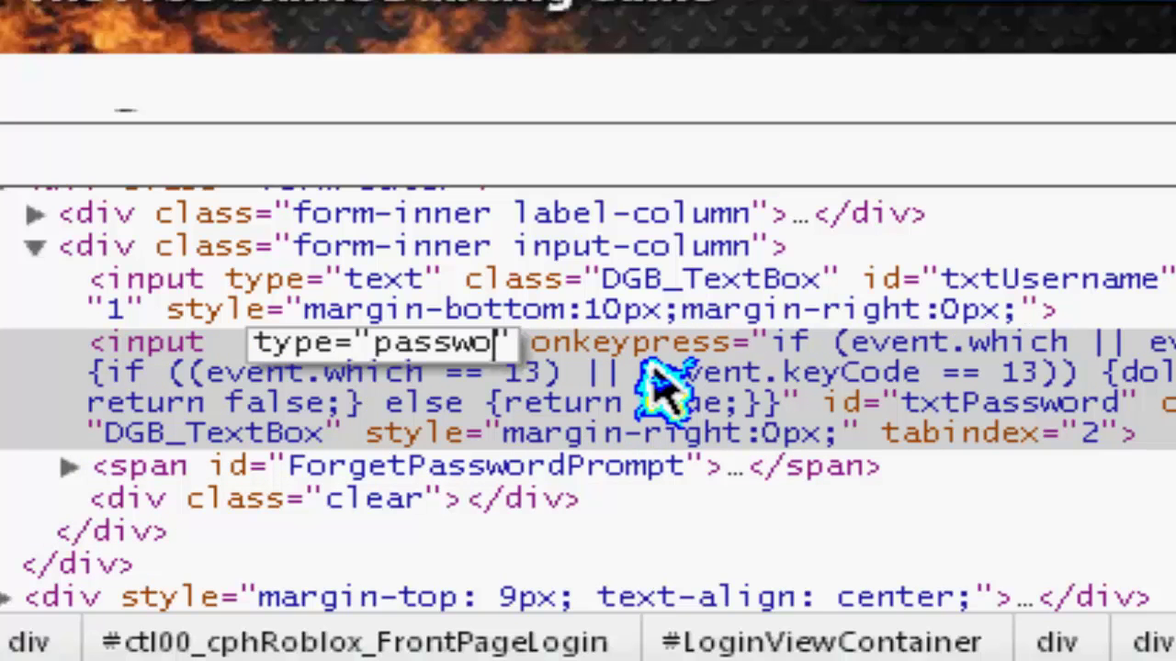
text(d)
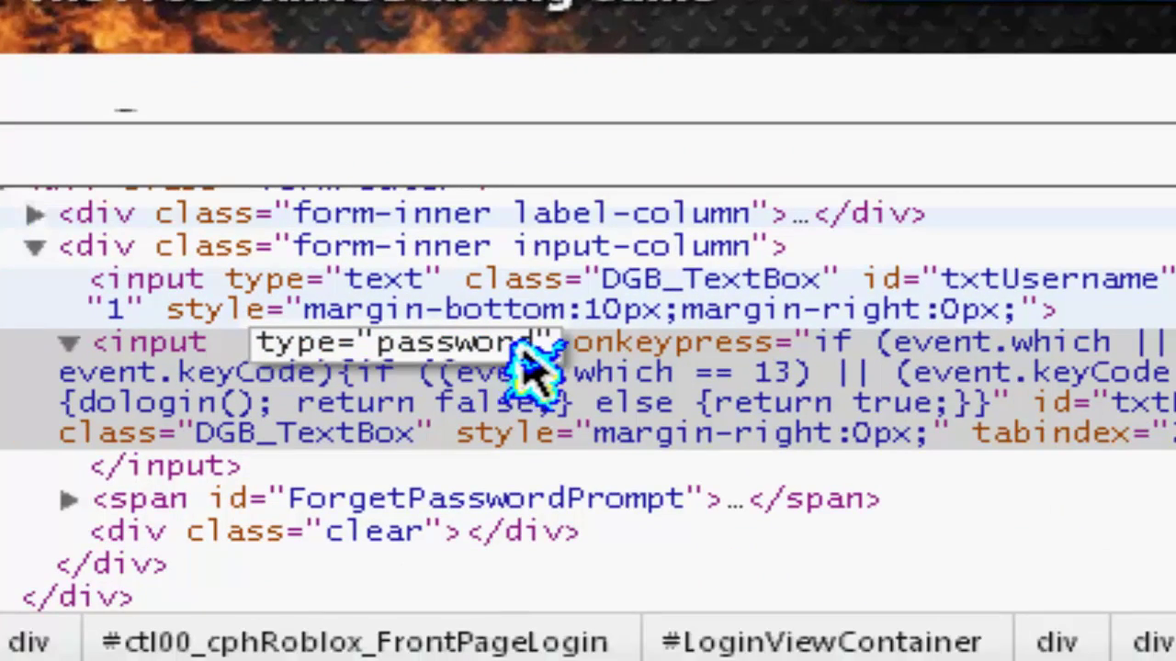
drag(531, 346, 375, 343)
text(txt)
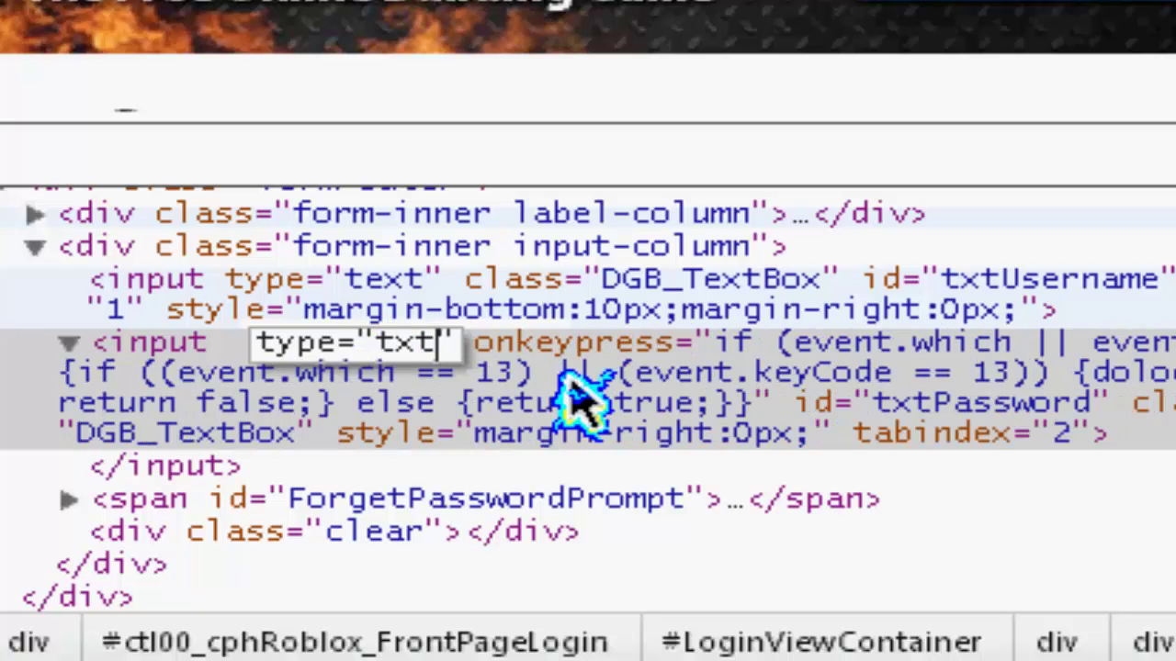
key(Return)
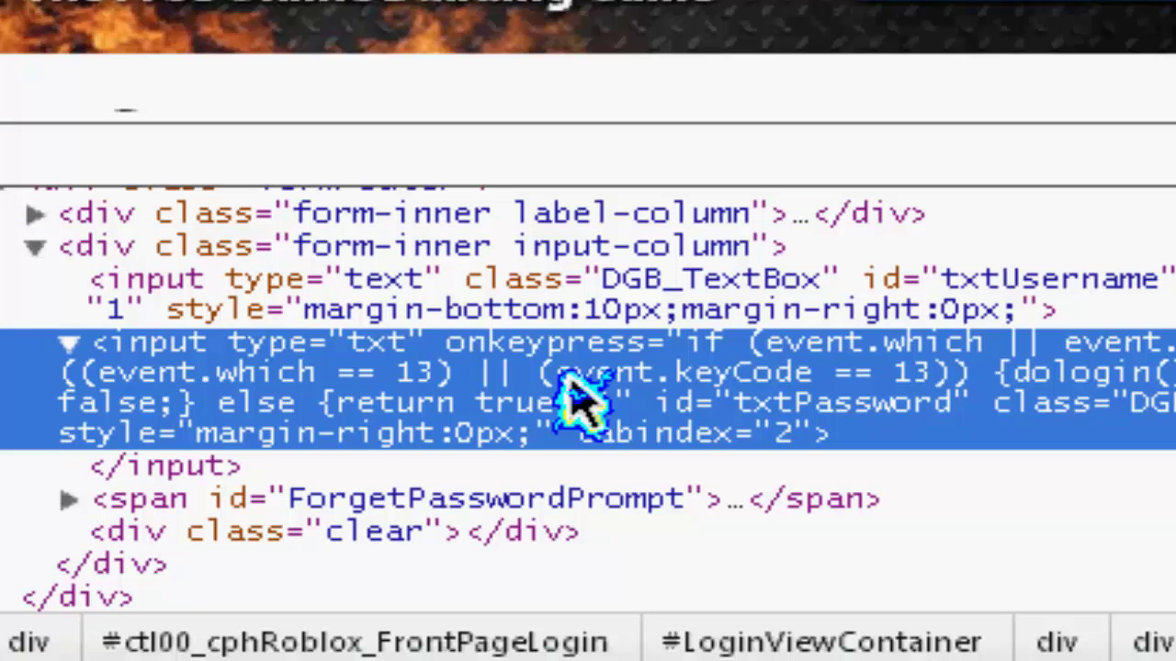